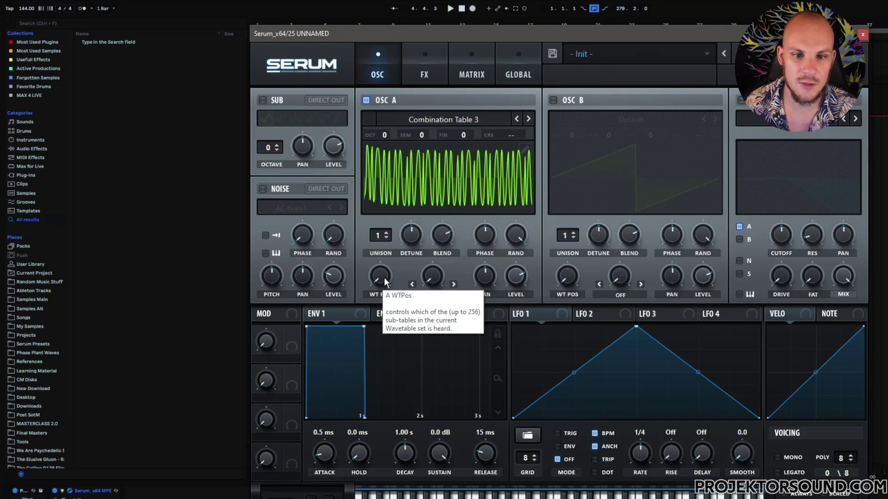
Step: Reshape LFO 1 into an uneven eight-step pattern at a one-bar rate and assign it to oscillator A's wavetable position
mouse_move(383, 278)
left_mouse_down()
mouse_move(390, 262)
mouse_move(383, 282)
left_mouse_up()
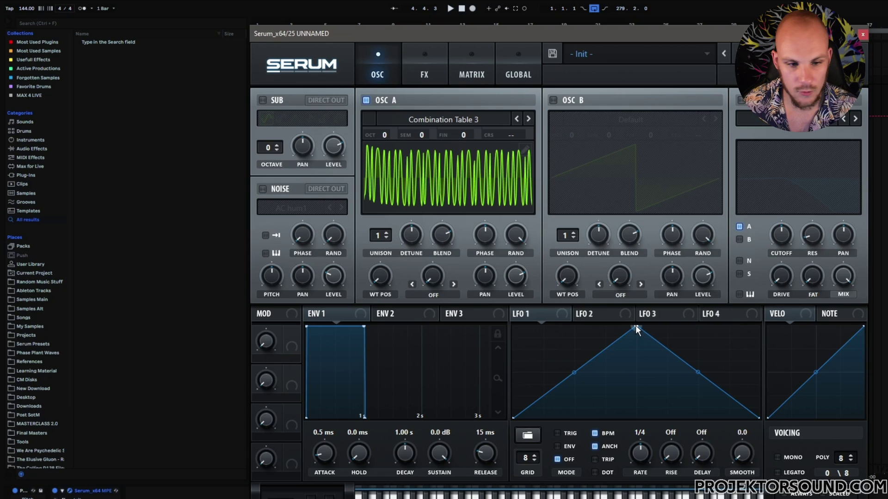
left_click_drag(635, 326, 635, 433)
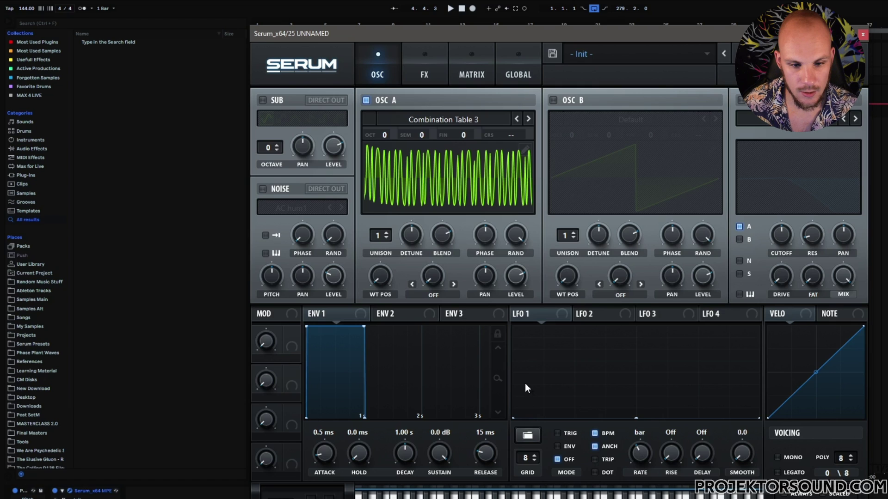
mouse_move(589, 373)
left_mouse_down()
mouse_move(589, 382)
mouse_move(618, 353)
mouse_move(648, 373)
mouse_move(653, 391)
mouse_move(673, 361)
mouse_move(708, 347)
mouse_move(710, 331)
left_mouse_up()
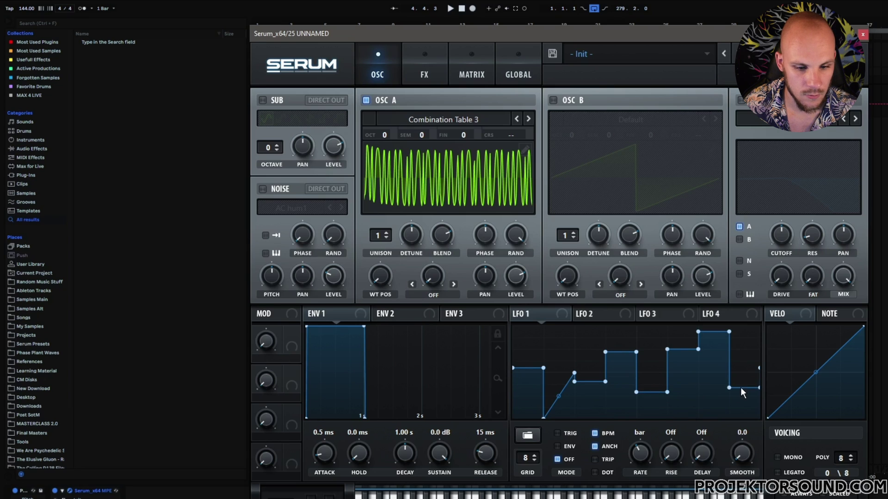
left_click_drag(564, 407, 564, 406)
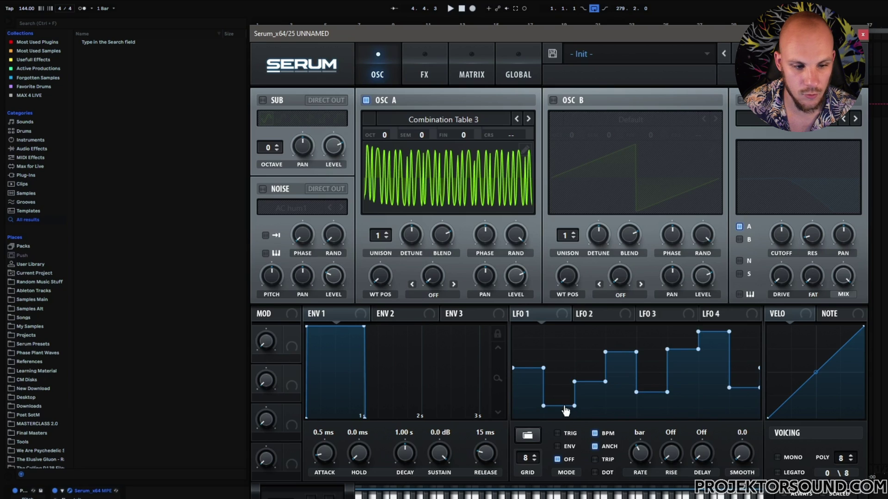
left_click_drag(531, 315, 392, 282)
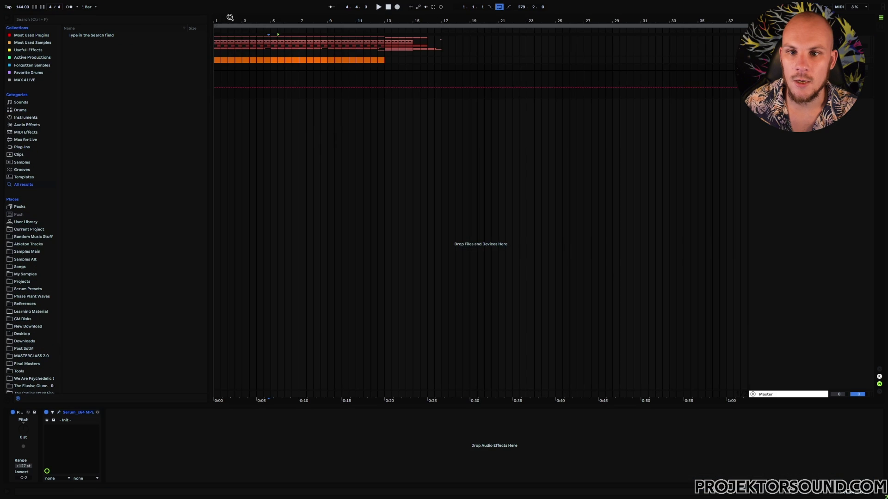
Step: Paste the MIDI clip into bar 1 of the synth track, loop that single bar and play it
left_click_drag(214, 22, 215, 60)
left_click_drag(298, 76, 256, 74)
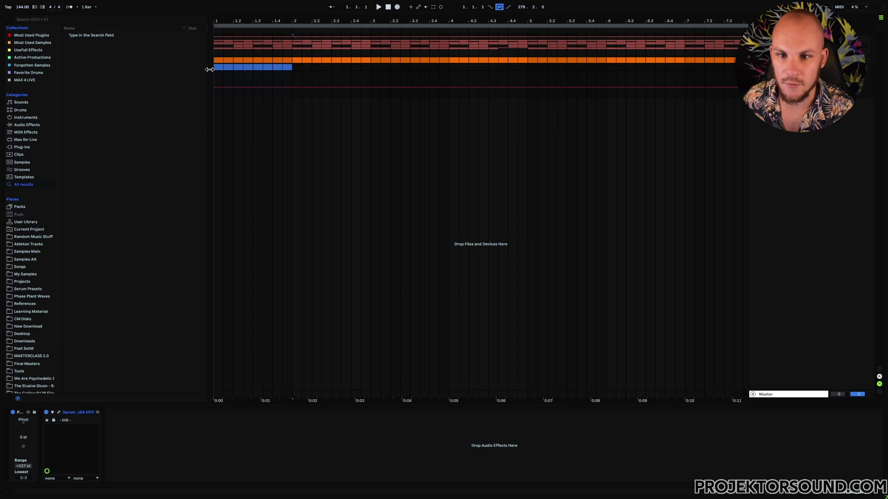
key("ctrl+v")
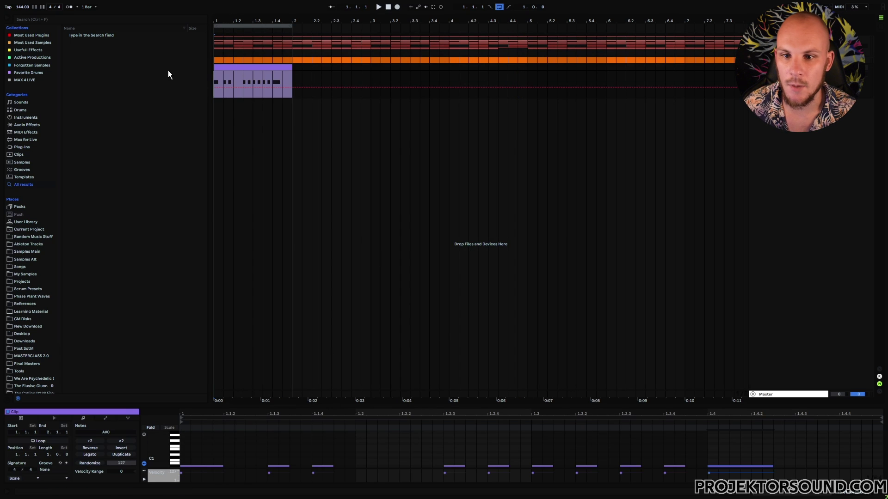
left_click(212, 80)
key("space")
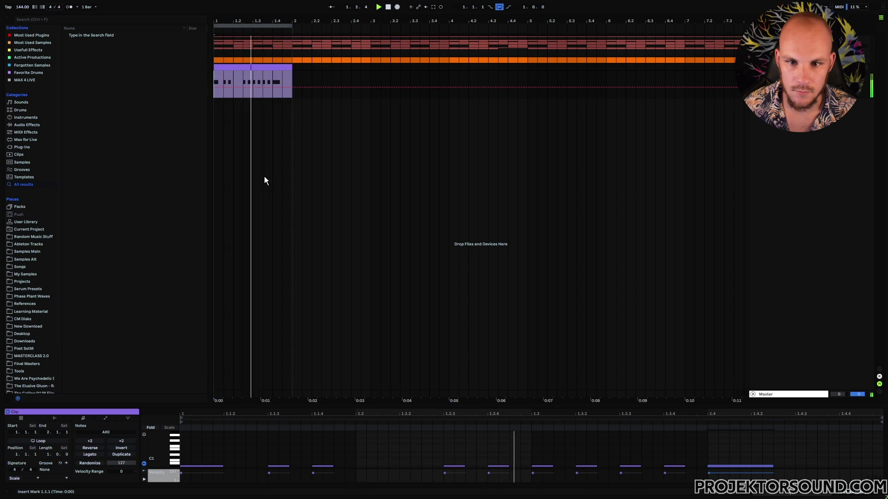
Step: Reopen the Serum synth, raise oscillator A's wavetable position and reduce LFO 1's modulation depth on it while auditioning the loop
key("shift+Tab")
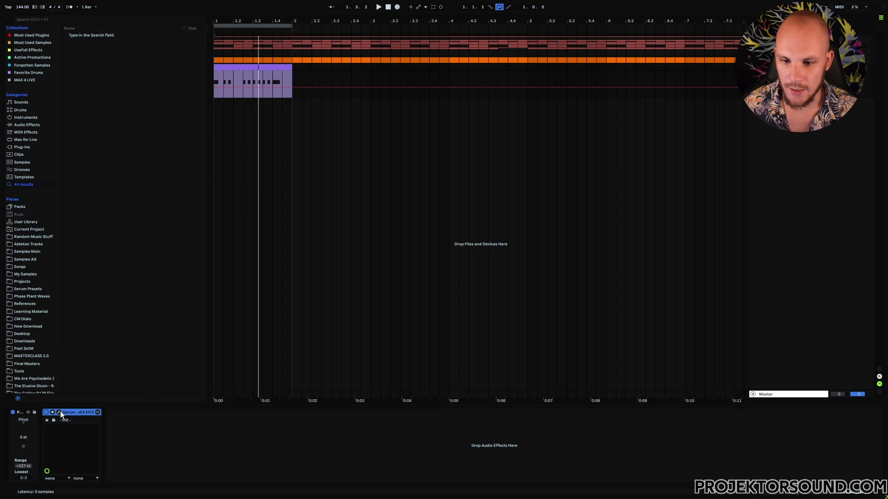
left_click(59, 412)
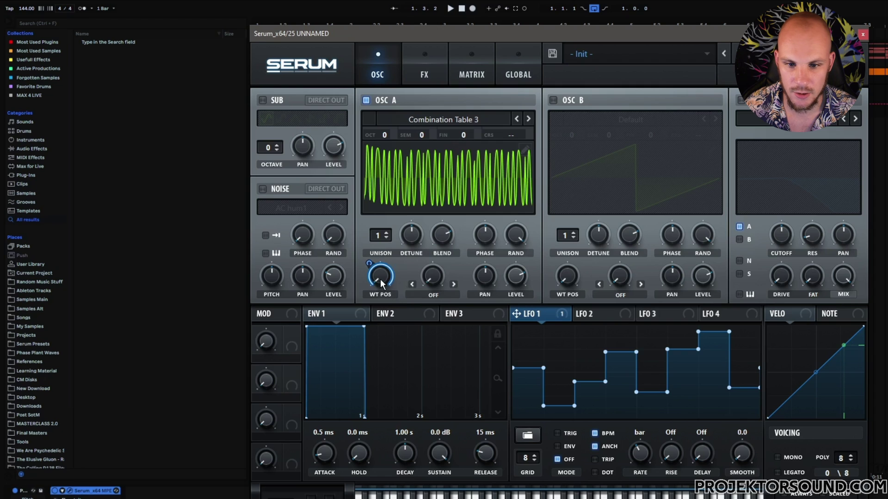
mouse_move(369, 274)
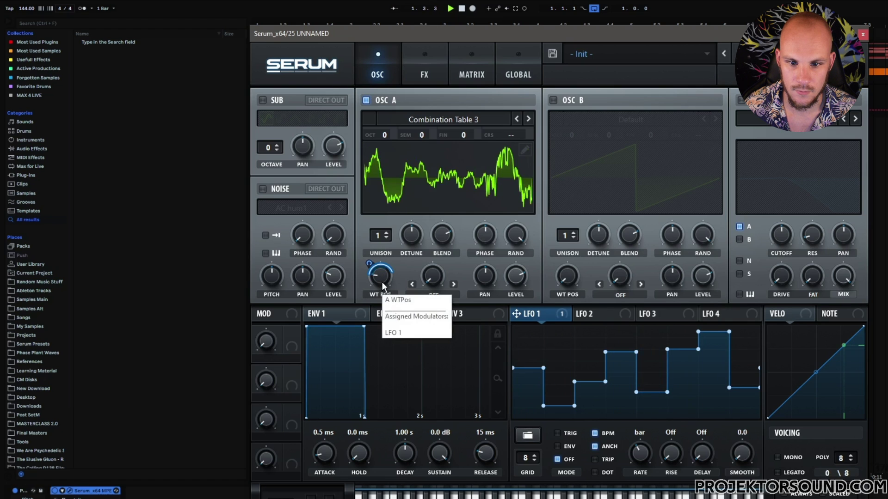
mouse_move(381, 317)
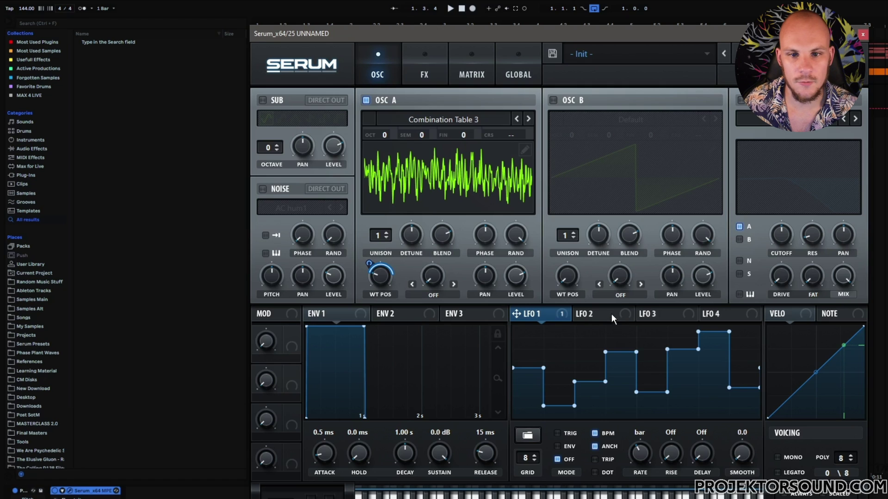
Step: Shape envelope 1 with a 558 ms decay, -4.1 dB sustain and 31 ms release
left_click_drag(364, 327, 339, 345)
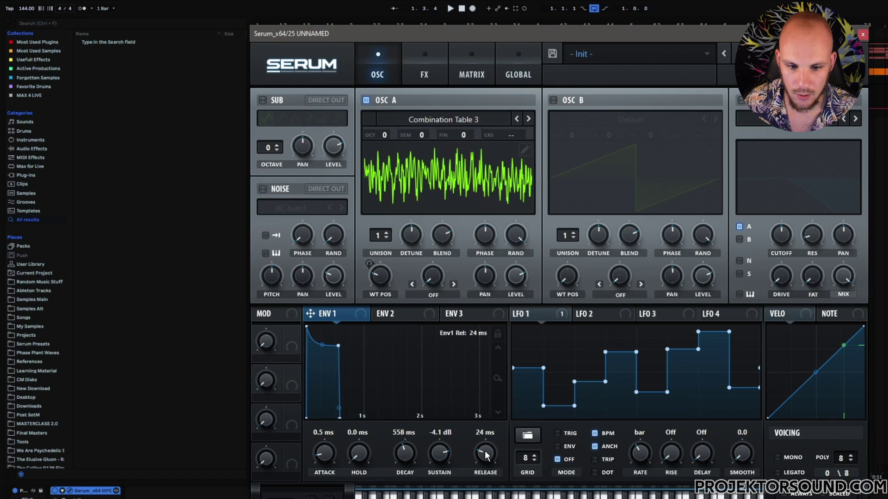
scroll(486, 454, "up", 2)
Step: Enable the synth's Hyper / Dimension effect and set the Hyper mix to 42%
left_click(425, 74)
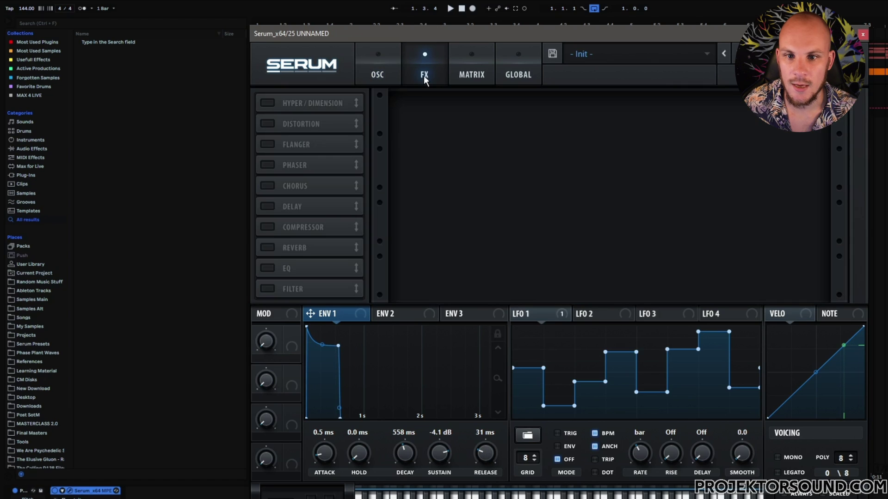
left_click(267, 103)
scroll(634, 110, "down", 3)
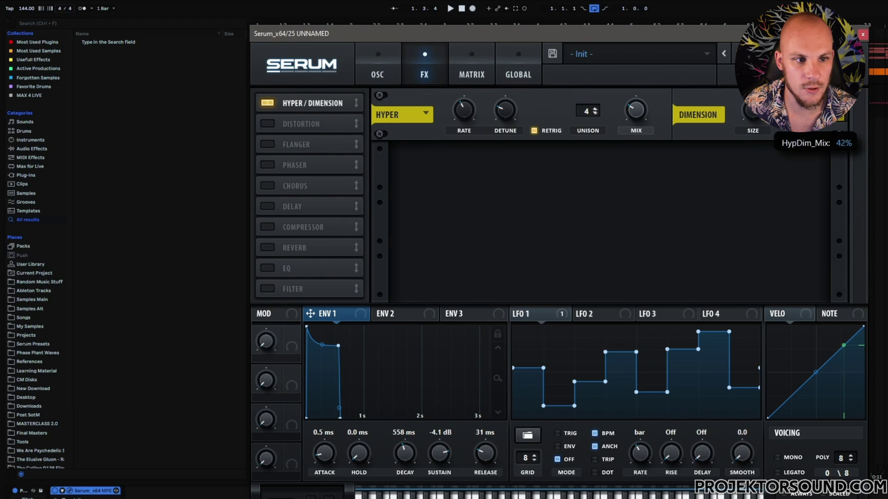
Step: Enable the synth's Compressor in multiband mode, set its attack to about 52.9 ms and adjust its gain while playing the loop
left_click(266, 227)
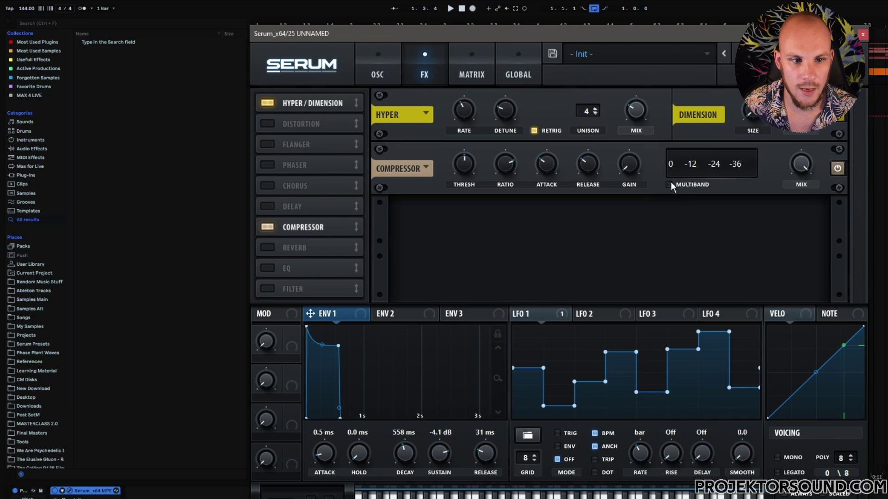
left_click(669, 184)
left_click_drag(628, 165, 634, 151)
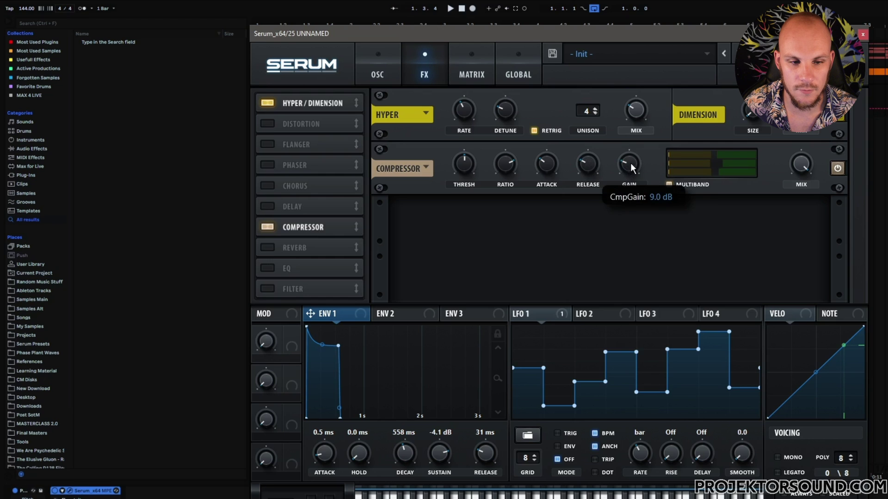
key("space")
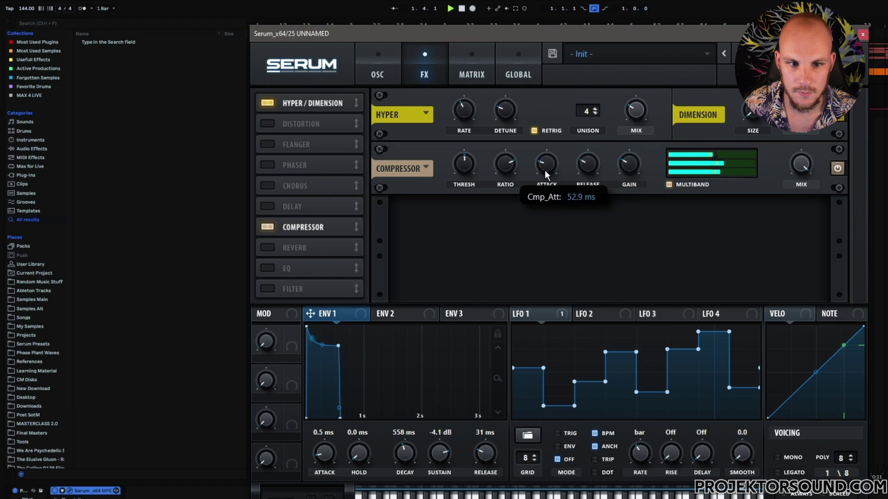
mouse_move(626, 168)
left_click_drag(626, 167, 621, 174)
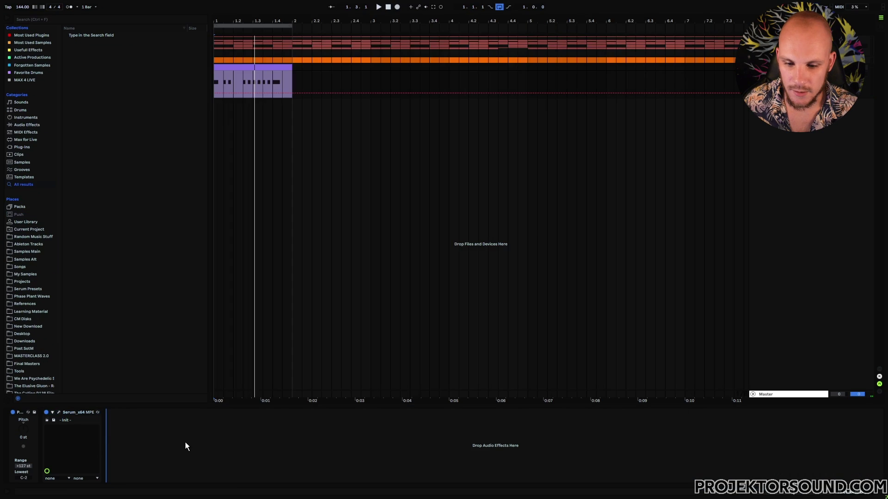
Step: Add an EQ Eight after the synth and roll off the low frequencies with its first band
right_click(185, 442)
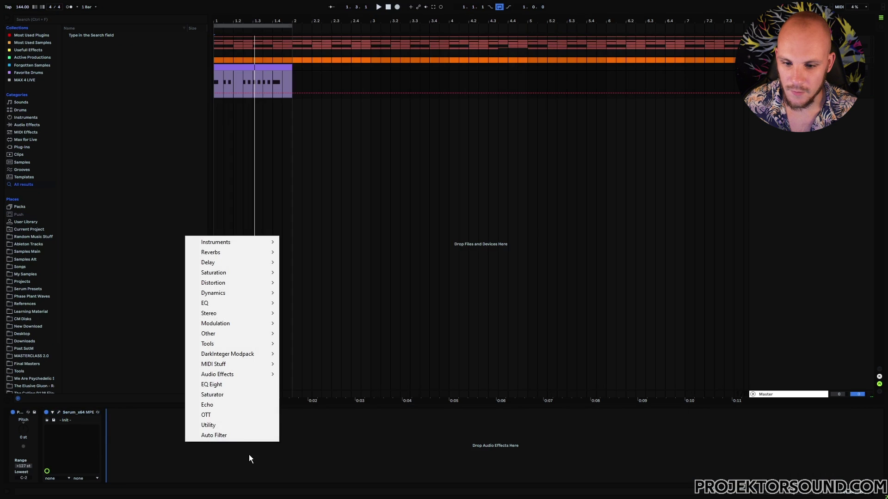
left_click(217, 386)
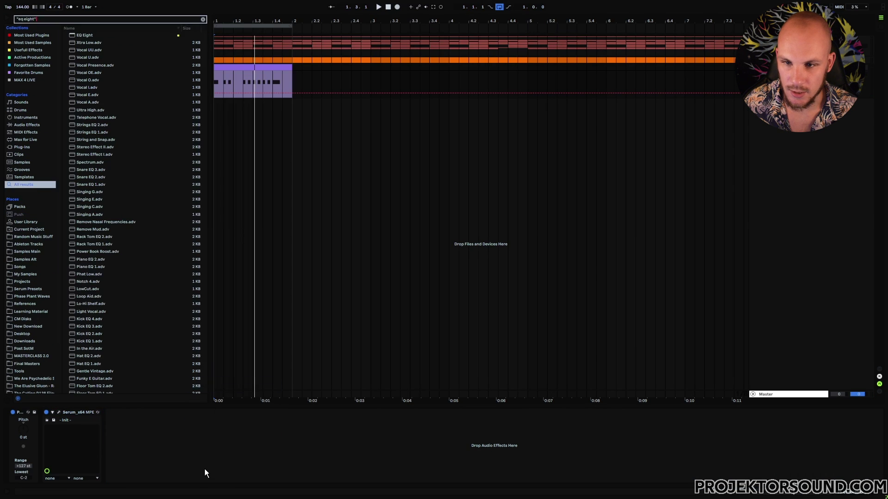
left_click(351, 452)
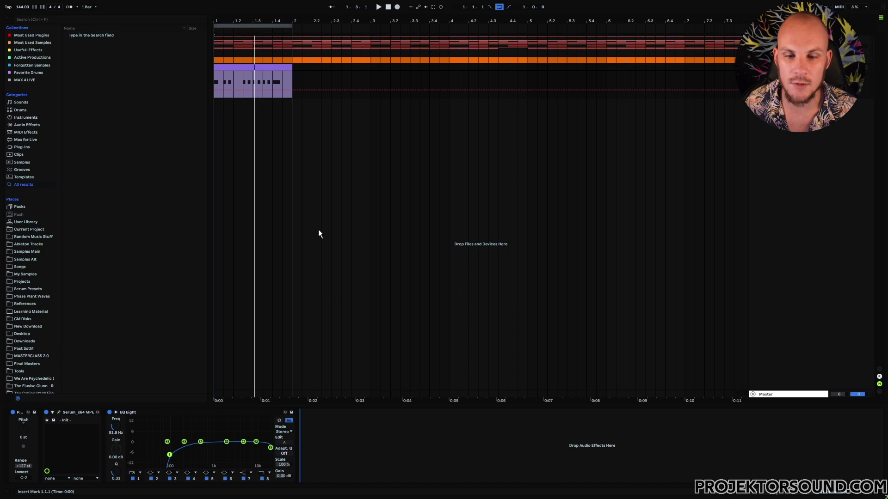
Step: Add the MStereoSpread plugin after the EQ and set its widening to about 62.4% during playback
right_click(337, 452)
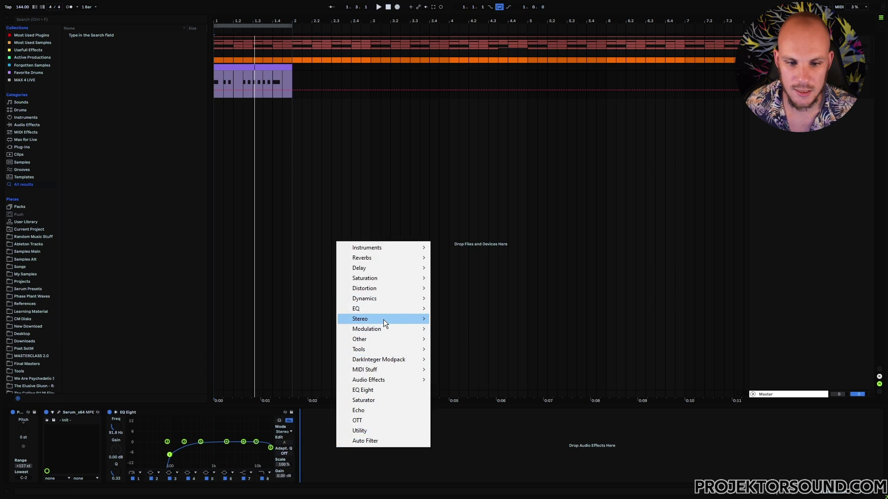
mouse_move(388, 320)
left_click(474, 301)
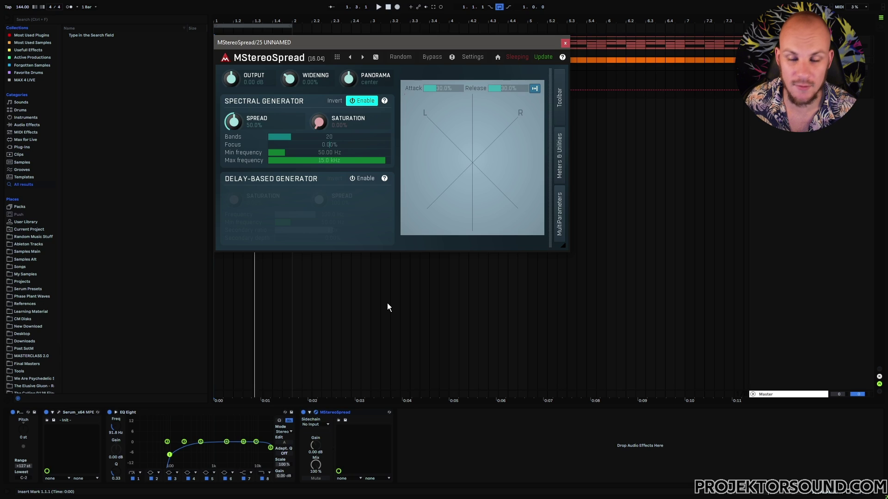
key("space")
left_click_drag(290, 79, 289, 53)
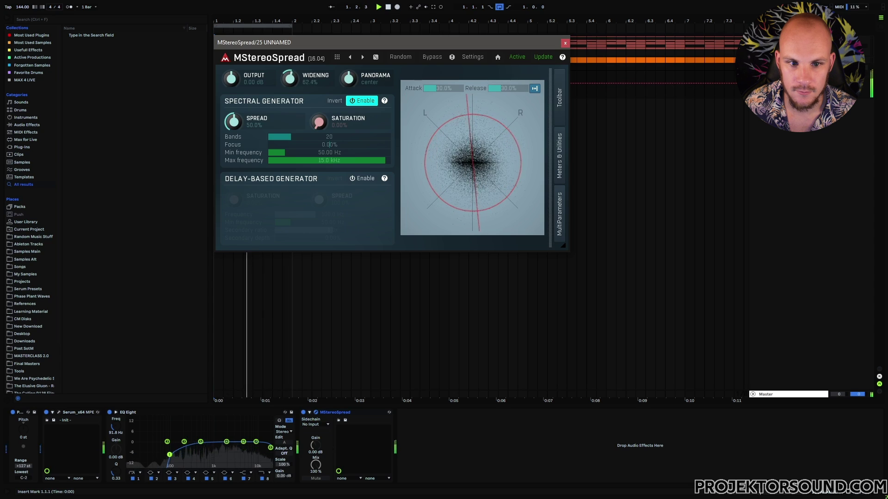
left_click(565, 43)
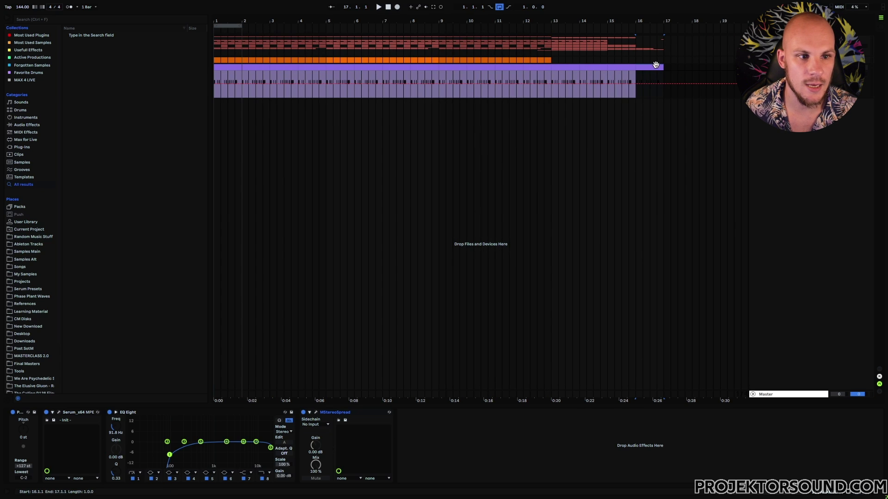
Step: Delete the last clip copy at bar 16 and extend the loop over the whole arrangement from bar 1
left_click(656, 66)
key("Delete")
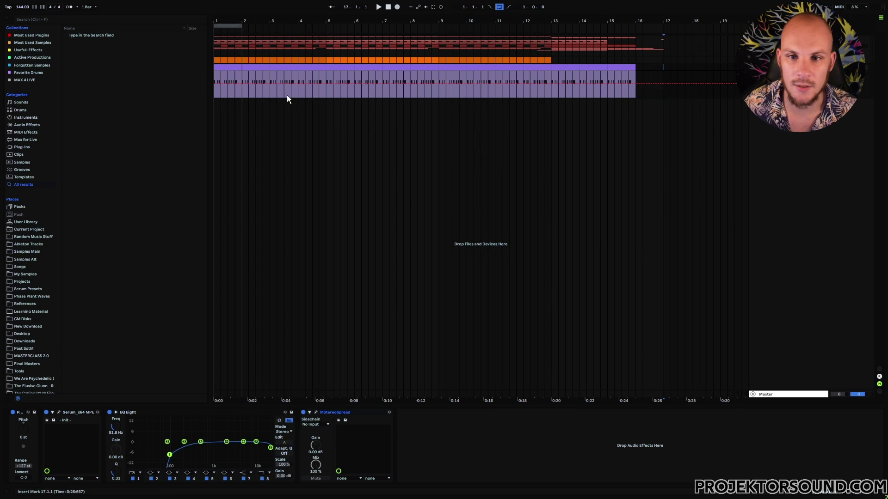
left_click_drag(215, 83, 670, 83)
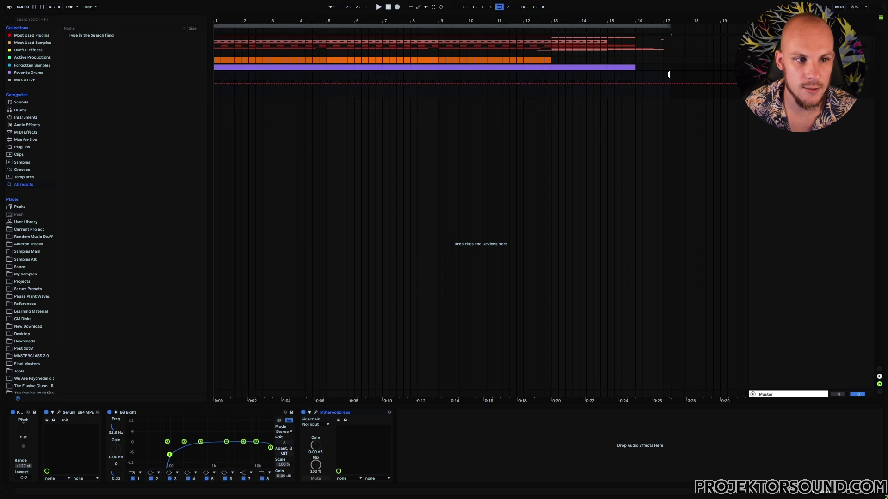
Step: Enable the Serum filter, choose the Cmb + type from the Flanges group and set its resonance to 32%
left_click(78, 411)
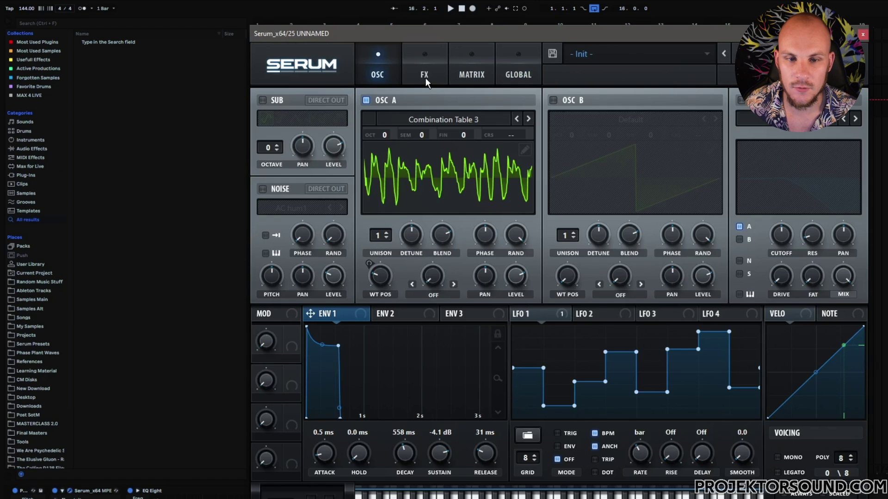
left_click(741, 99)
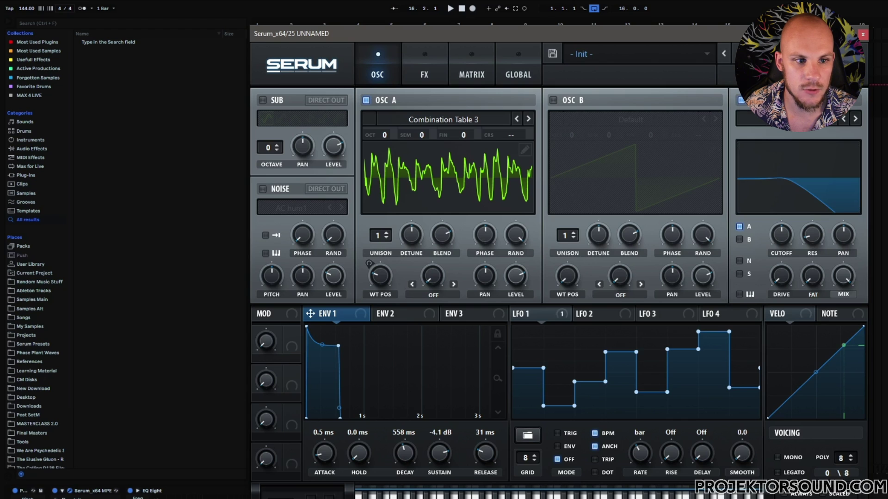
left_click(770, 121)
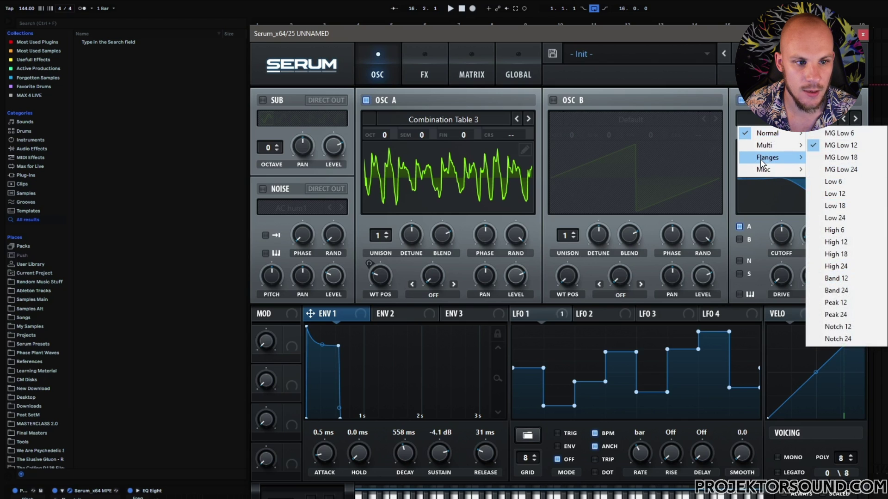
mouse_move(791, 164)
left_click(839, 157)
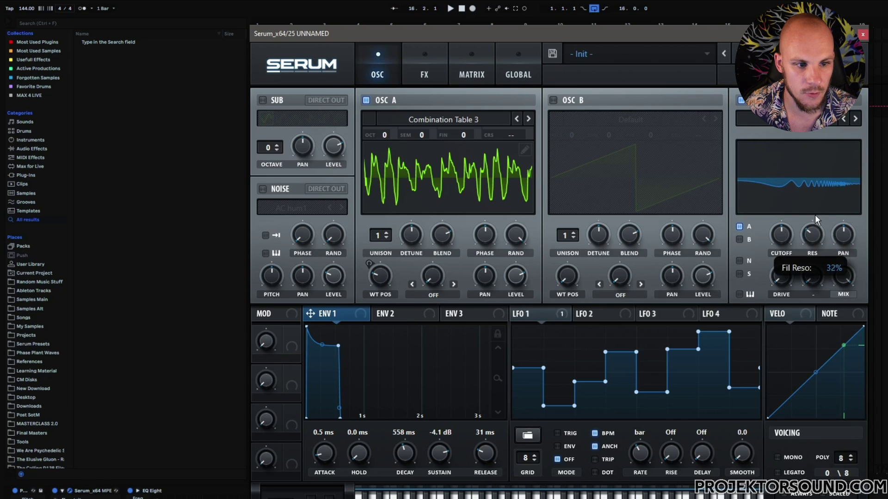
Step: Change the filter type to Cmb H6+ and set its HP frequency to 63%
left_click(837, 124)
mouse_move(790, 158)
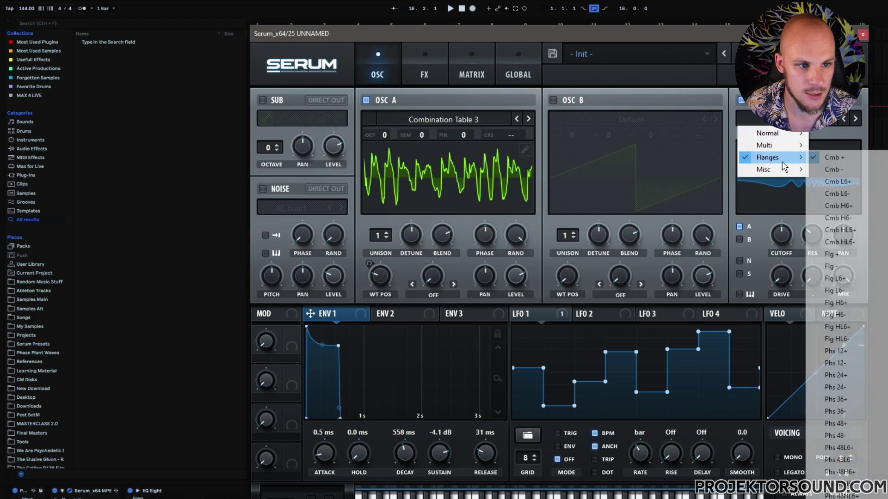
left_click(851, 230)
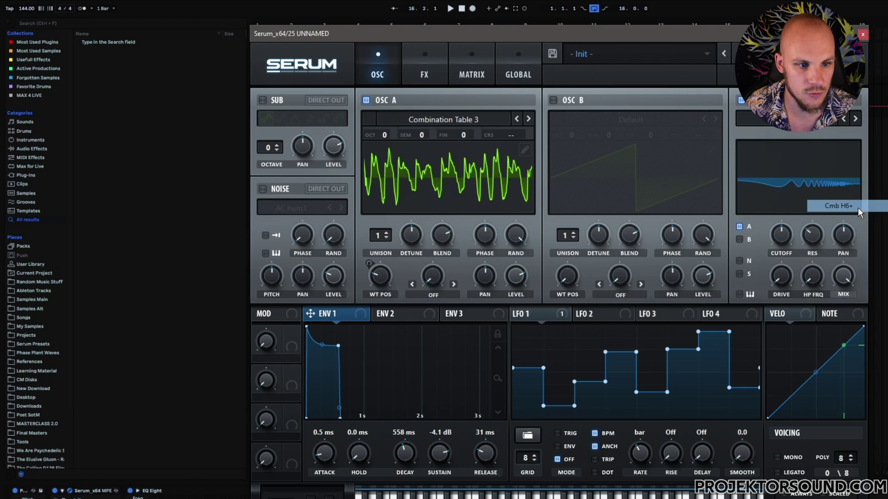
left_click_drag(824, 257, 836, 209)
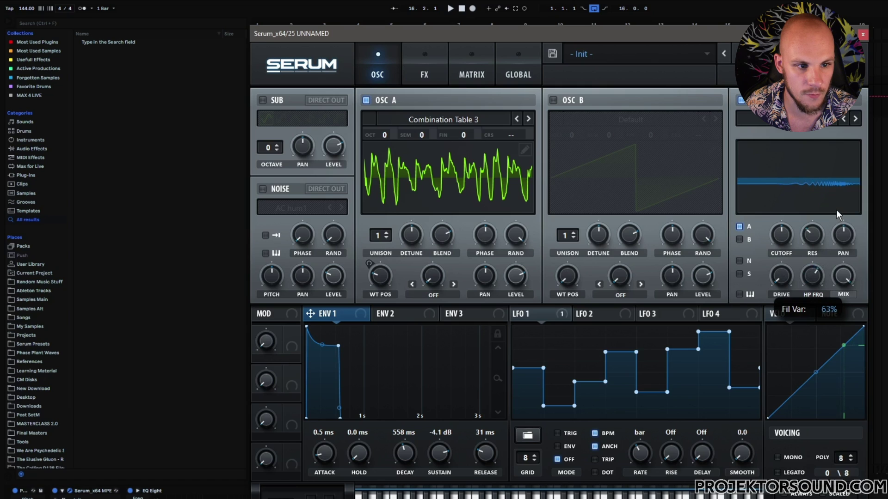
Step: Set Serum's filter cutoff to 383 Hz and play the arrangement through with the cutoff automation
left_click_drag(818, 239, 819, 217)
left_click_drag(781, 276, 781, 250)
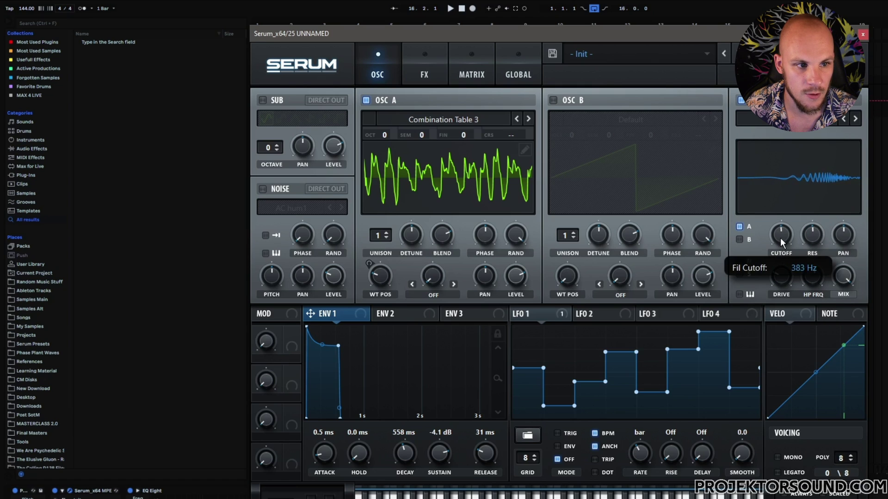
key("ctrl+alt+p")
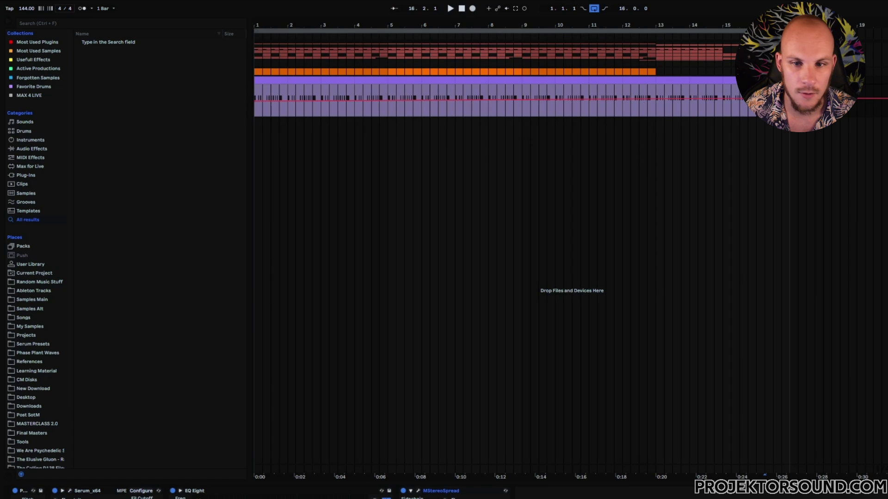
key("space")
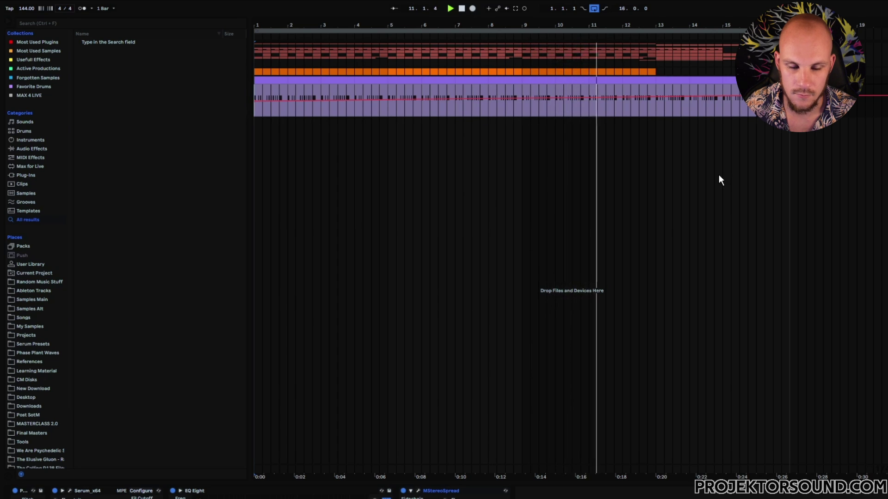
key("space")
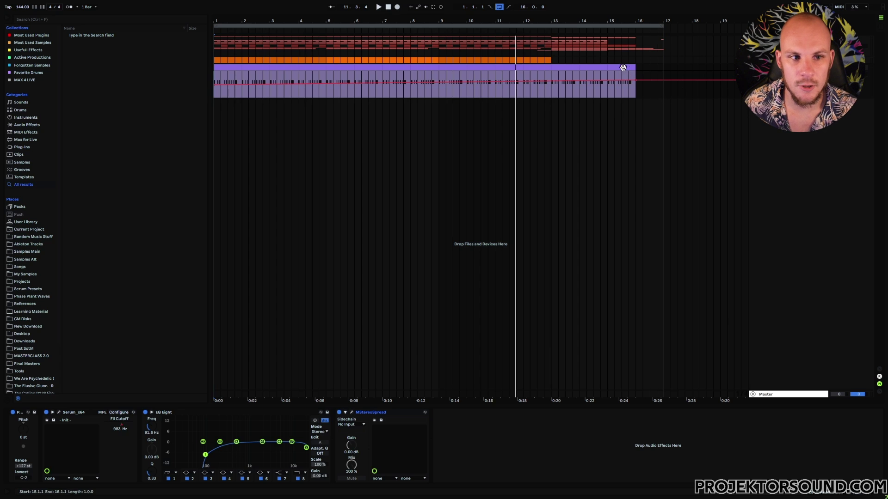
Step: Mark the build-up section from bar 9 to bar 16 on the top track to check its range
left_click_drag(551, 44, 638, 43)
left_click(624, 43)
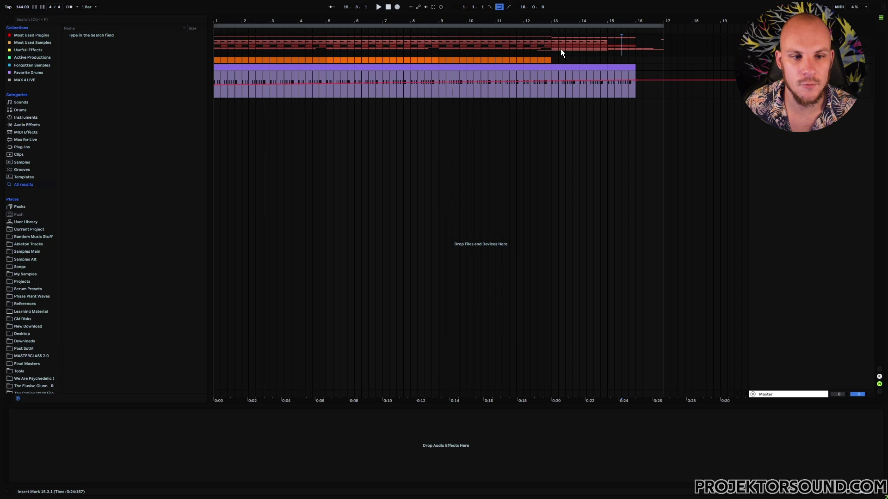
left_click_drag(439, 46, 624, 45)
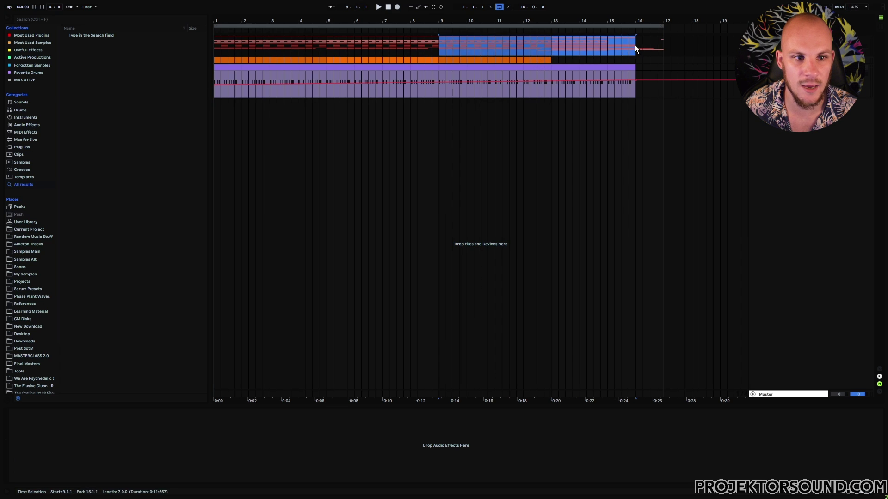
left_click(634, 45)
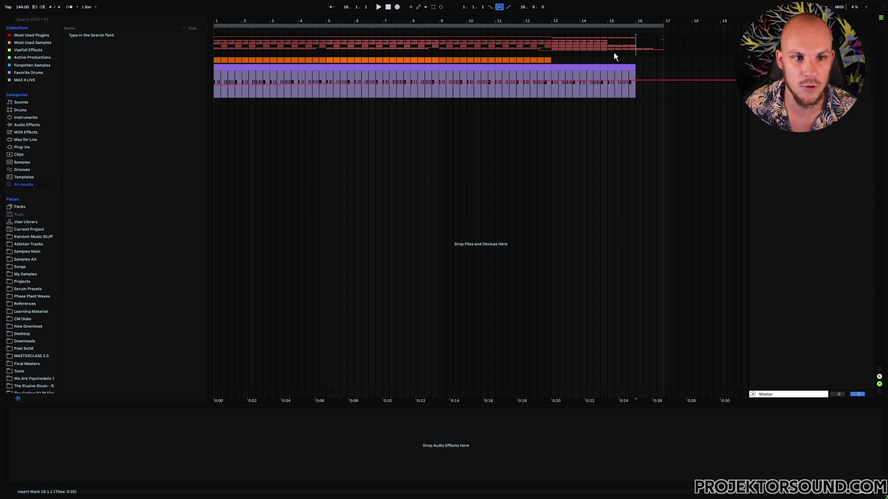
Step: Play from position 9.4.1 and automate the EQ Eight frequency to rise in a curve from bar 9 to bar 16
left_click(460, 44)
key("space")
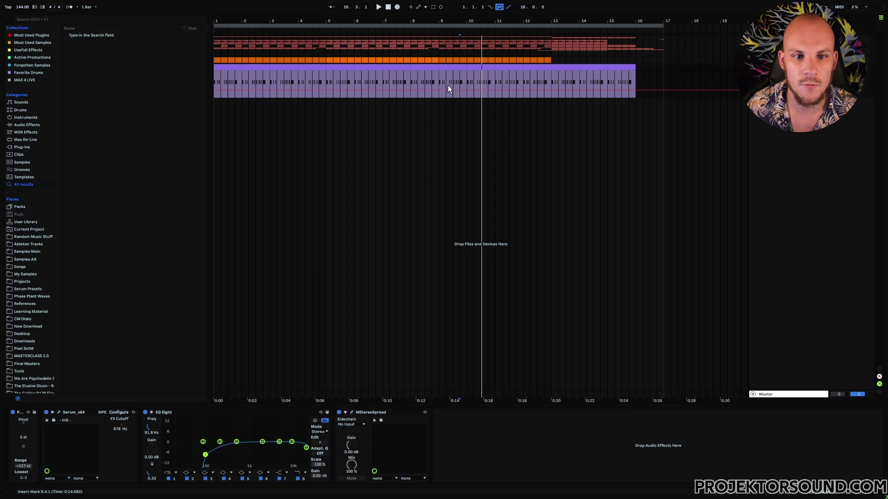
left_click_drag(635, 91, 634, 79)
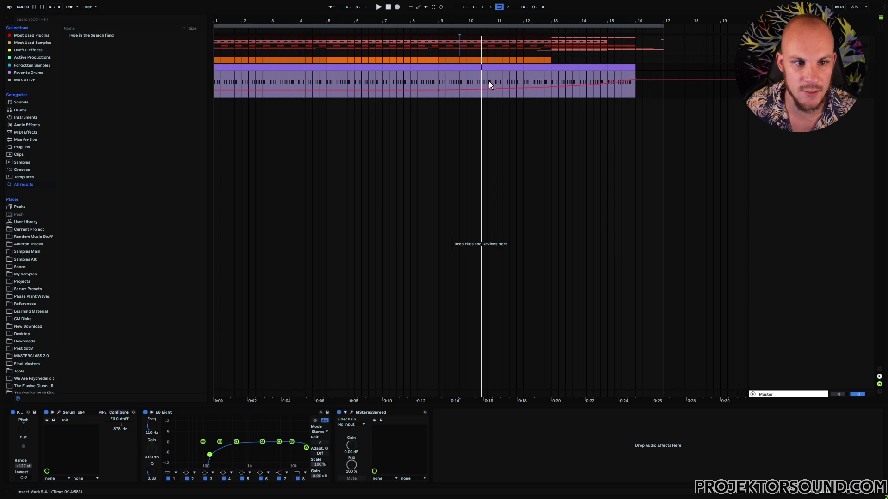
Step: Expose Serum's Env 1 release for automation and raise its value at bar 16, curving upward from bar 9
key("ctrl+alt+p")
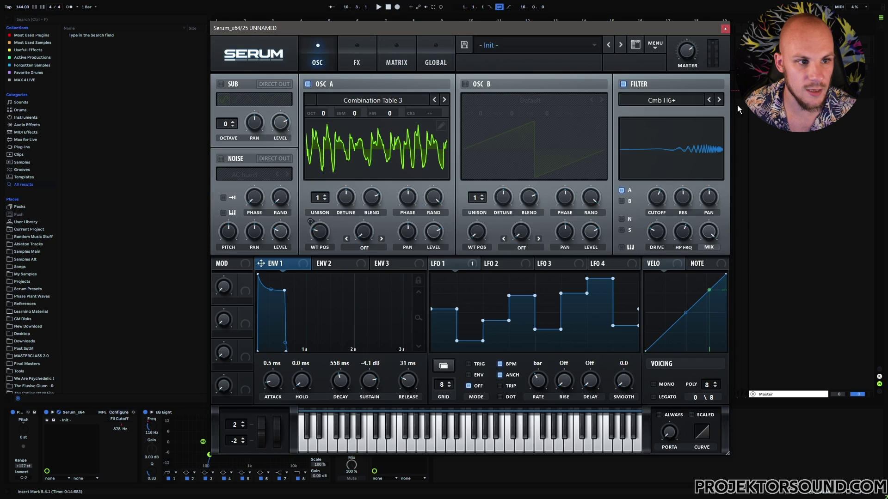
left_click(724, 29)
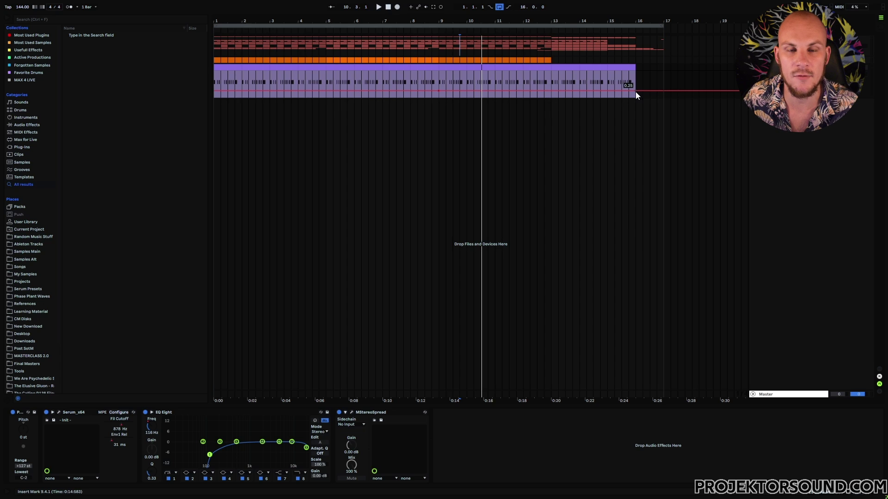
left_click_drag(635, 91, 635, 86)
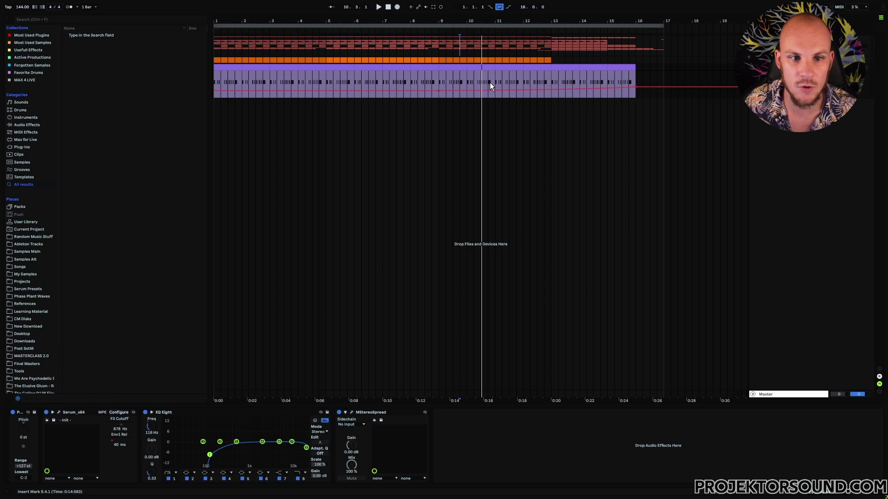
Step: Review the Serum settings and play the automated build-up from bars 9, 14 and 13
left_click(58, 411)
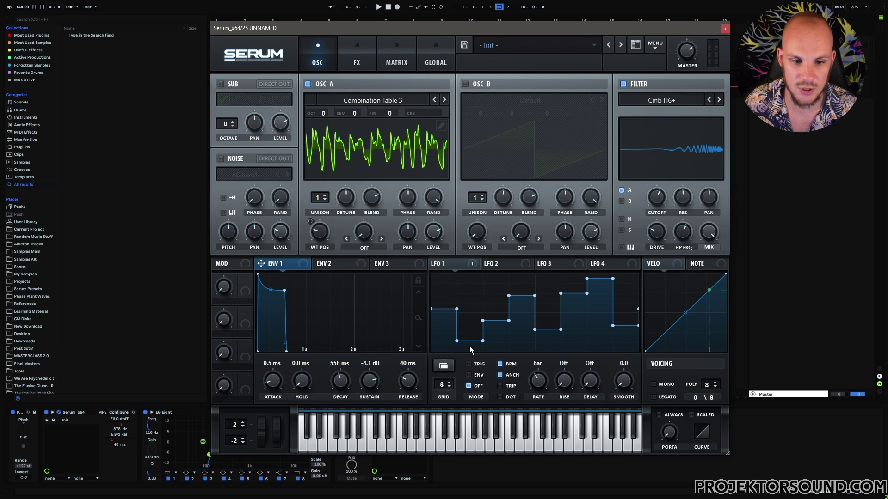
key("ctrl+alt+p")
key("space")
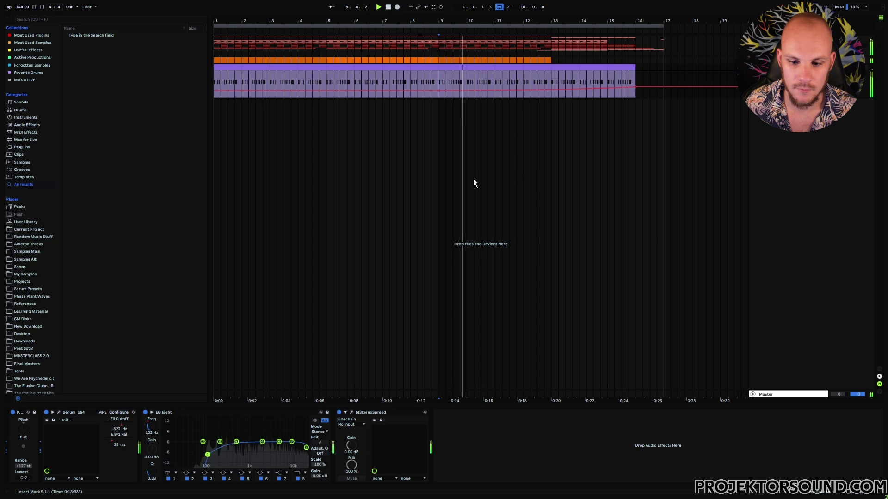
left_click(576, 80)
key("space")
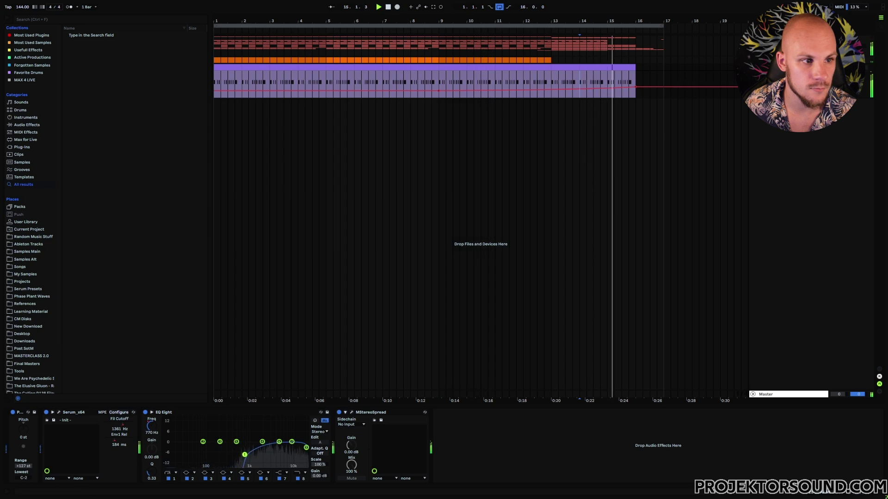
left_click(550, 80)
key("space")
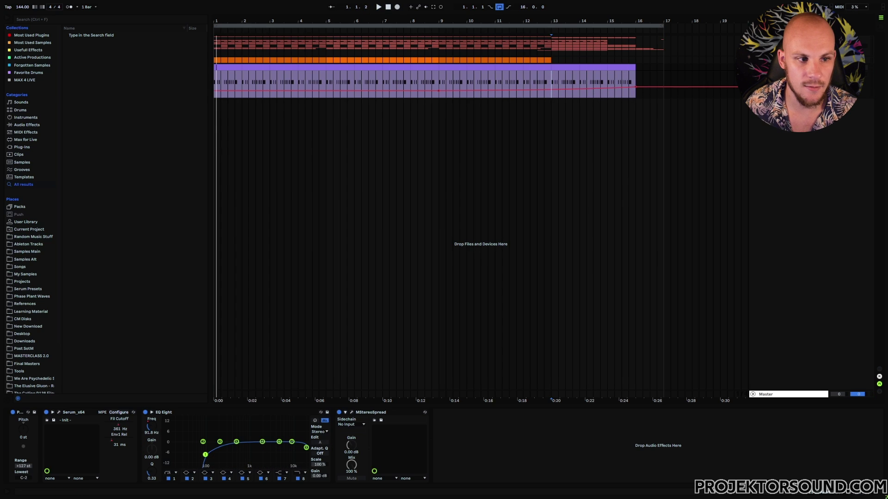
Step: Enlarge the synth track, lower the Env 1 release automation point at bar 16 to 0.35, and shrink the track again
scroll(683, 171, "up", 5)
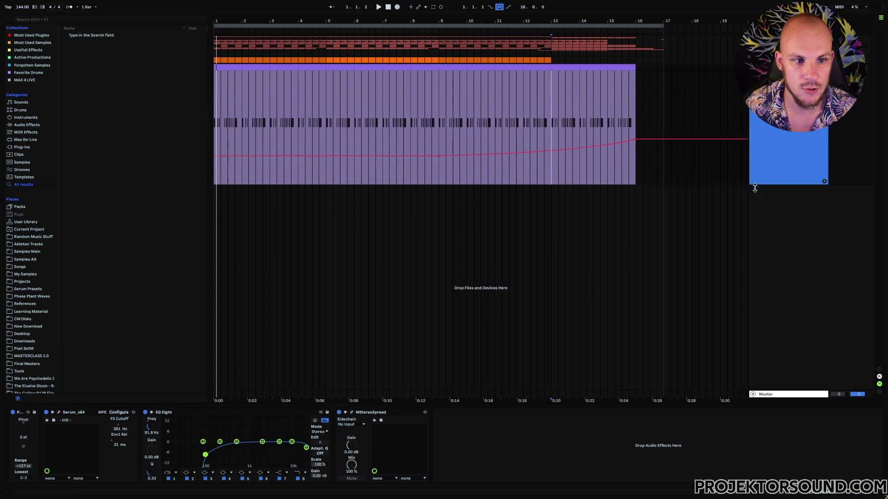
left_click(636, 116)
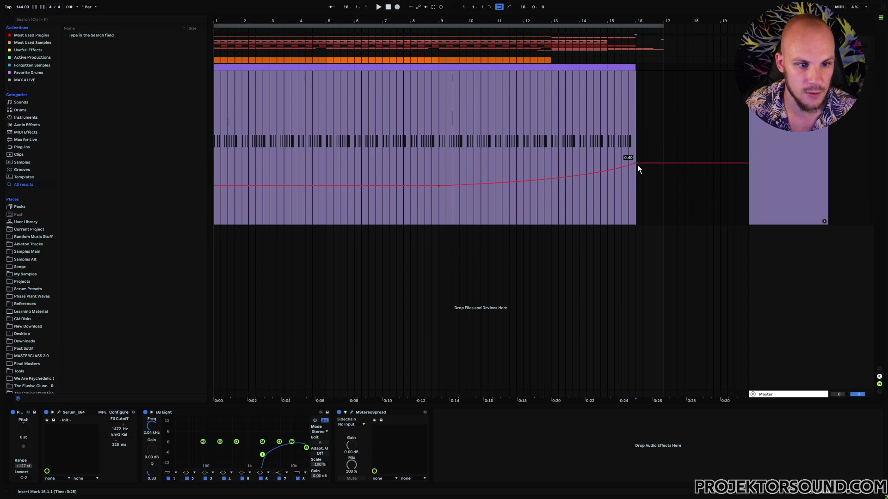
left_click_drag(636, 162, 636, 169)
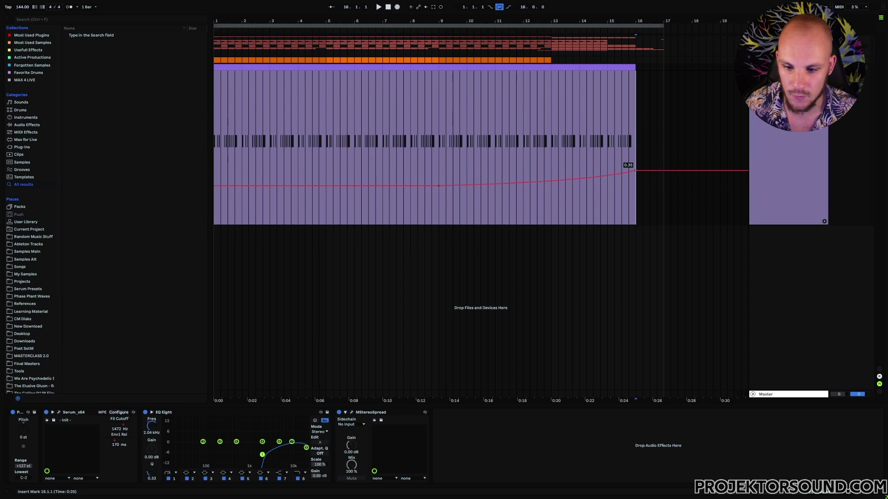
left_click_drag(772, 225, 772, 112)
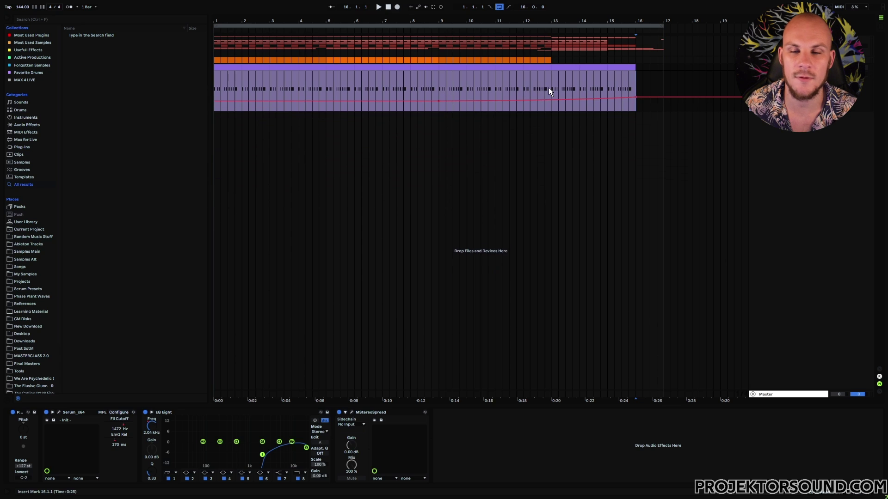